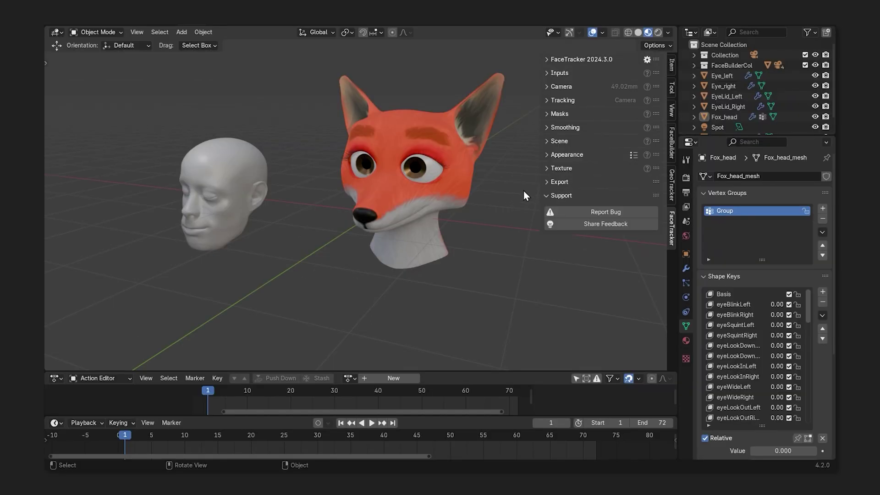
# Set Fox_head as the ARKit export target for the facial animation.
pyautogui.click(548, 192)
pyautogui.click(687, 286)
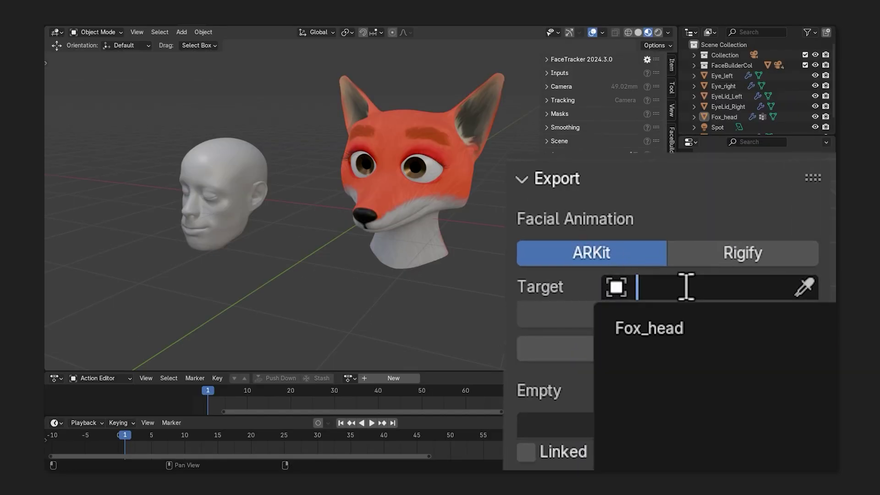
pyautogui.click(686, 333)
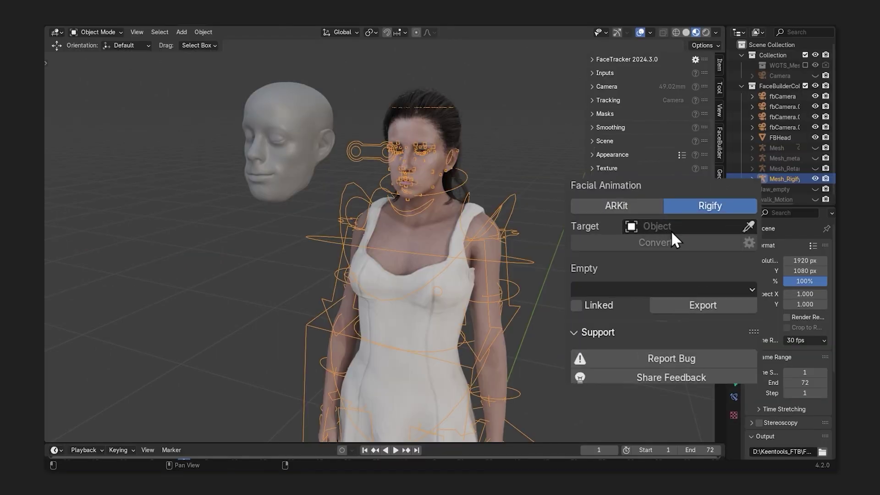
# Choose the woman's character rig as the Rigify export target and convert the facial animation to it.
pyautogui.click(671, 230)
pyautogui.click(683, 344)
pyautogui.click(674, 260)
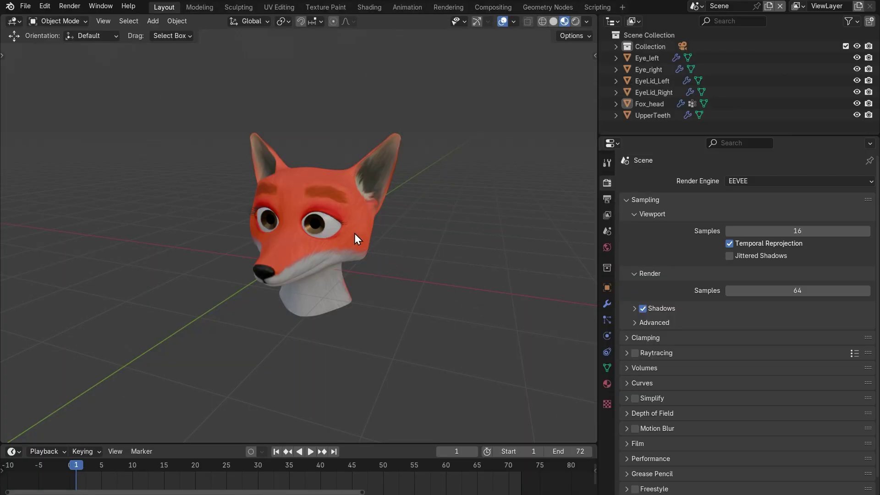
# Select the fox head and look through the full list of its mesh shape keys.
pyautogui.click(354, 236)
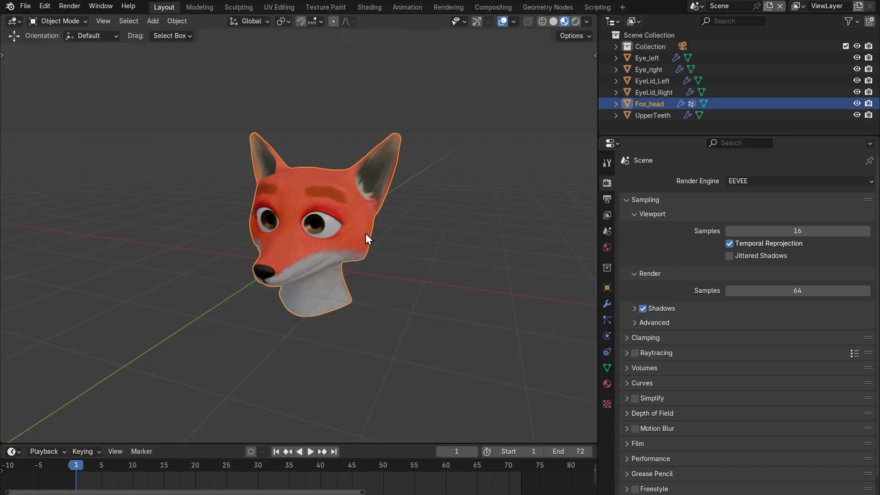
pyautogui.click(607, 368)
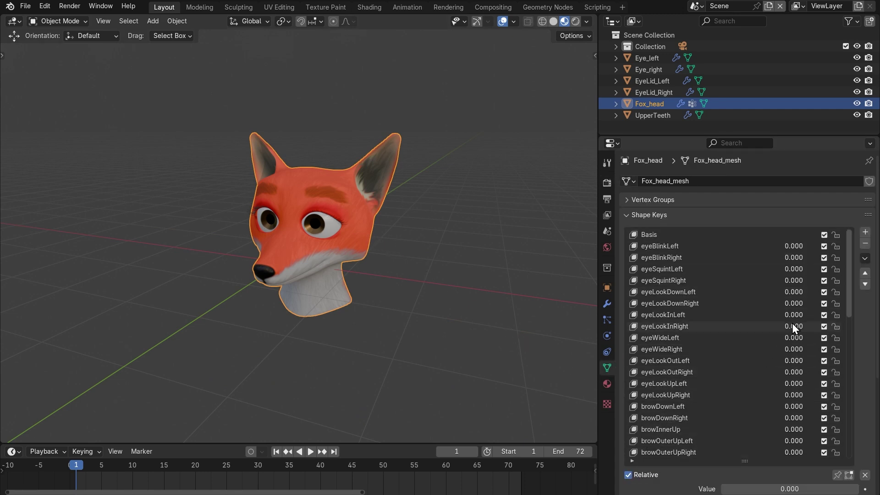
pyautogui.moveTo(846, 242); pyautogui.dragTo(836, 390)
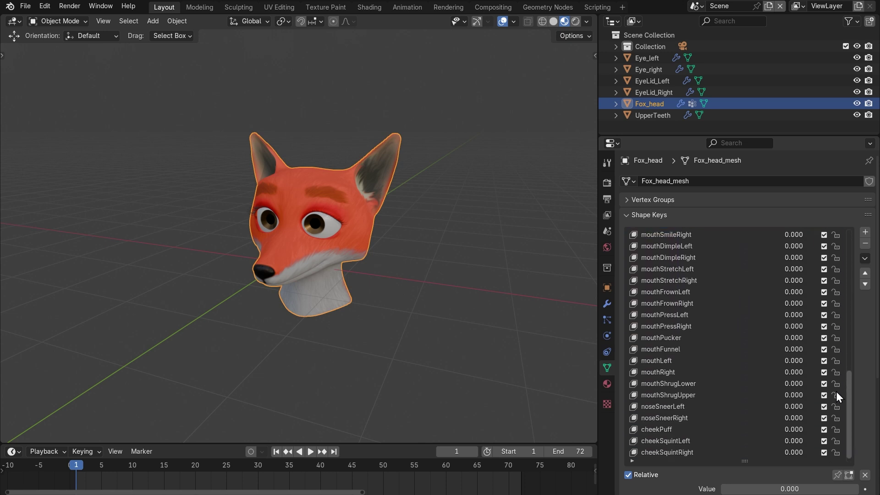
# Look up the Rigify add-on in the preferences and expand its details.
pyautogui.click(48, 9)
pyautogui.click(68, 153)
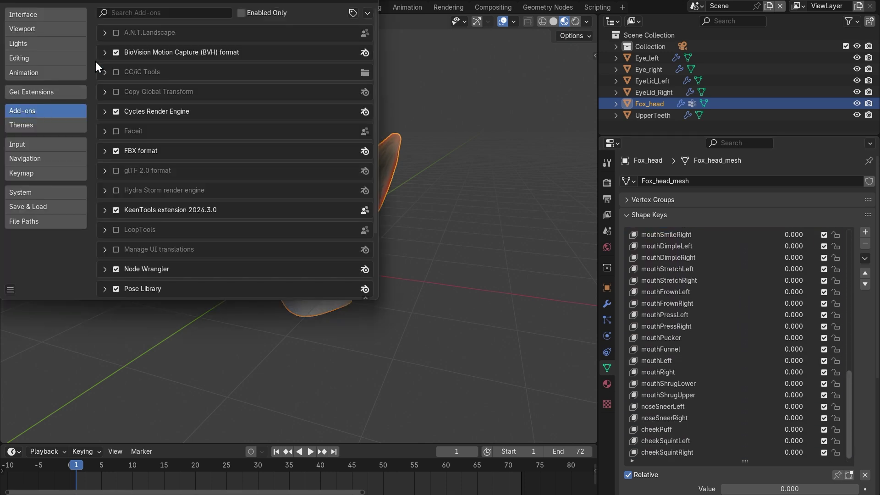
pyautogui.click(134, 11)
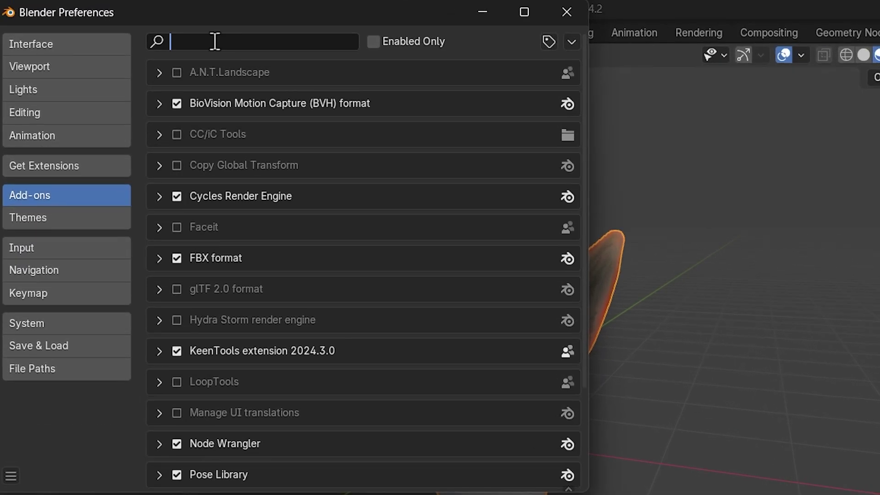
pyautogui.write('ri')
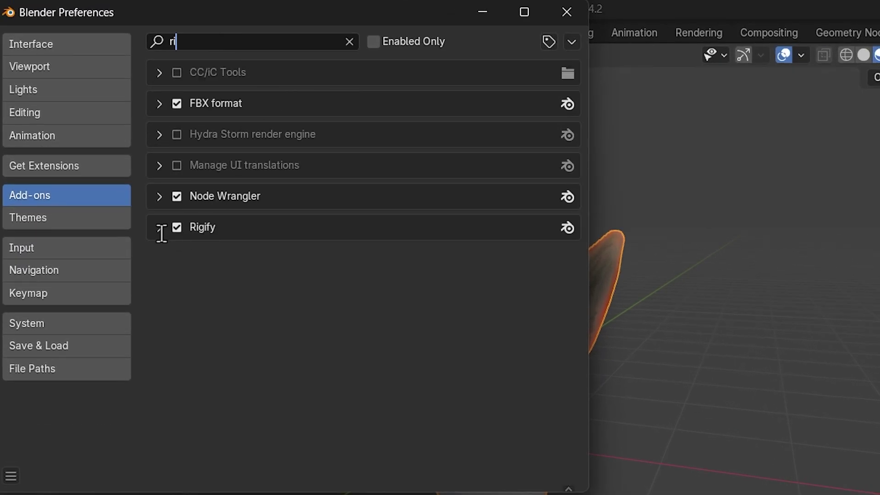
pyautogui.click(159, 228)
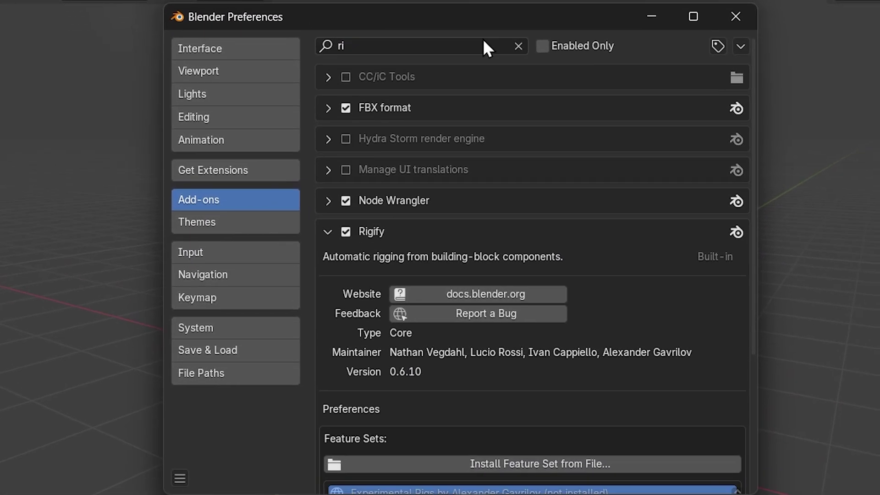
# Filter the add-ons by "kee" and expand the KeenTools extension's details.
pyautogui.click(343, 41)
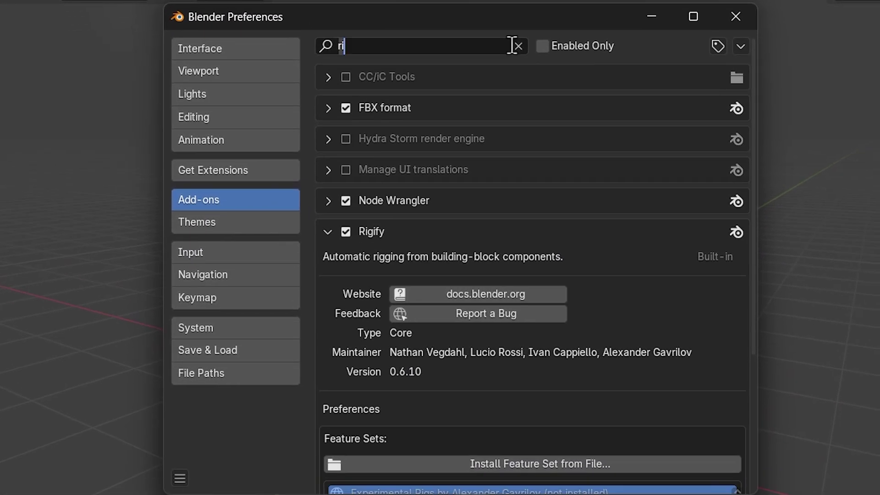
pyautogui.write('kee')
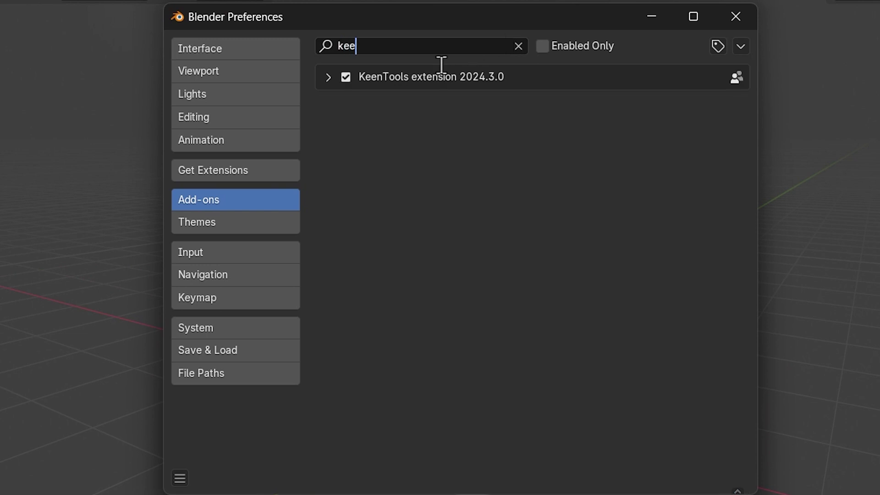
pyautogui.click(328, 77)
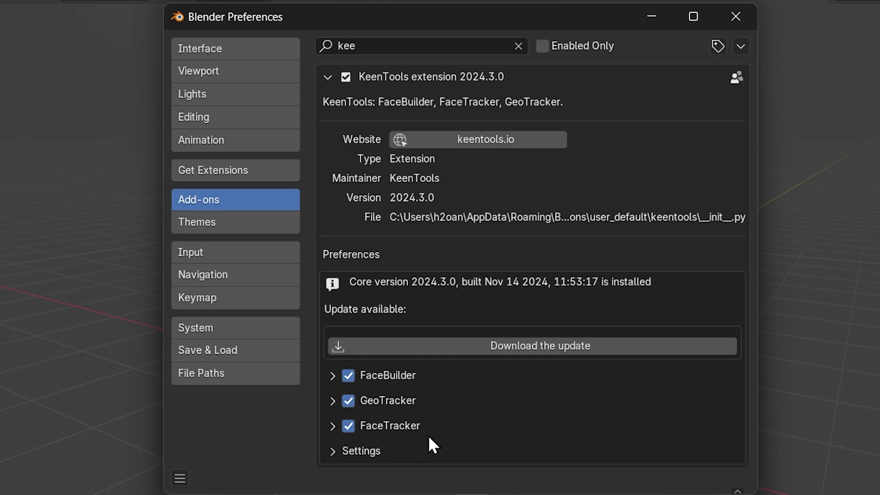
# Open the KeenTools website from the extension's details and download the Blender Pack.
pyautogui.click(490, 143)
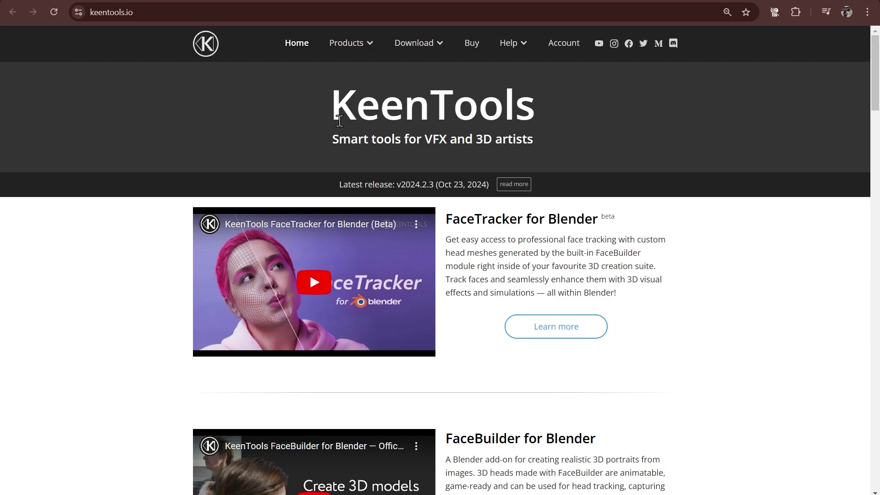
pyautogui.moveTo(429, 47)
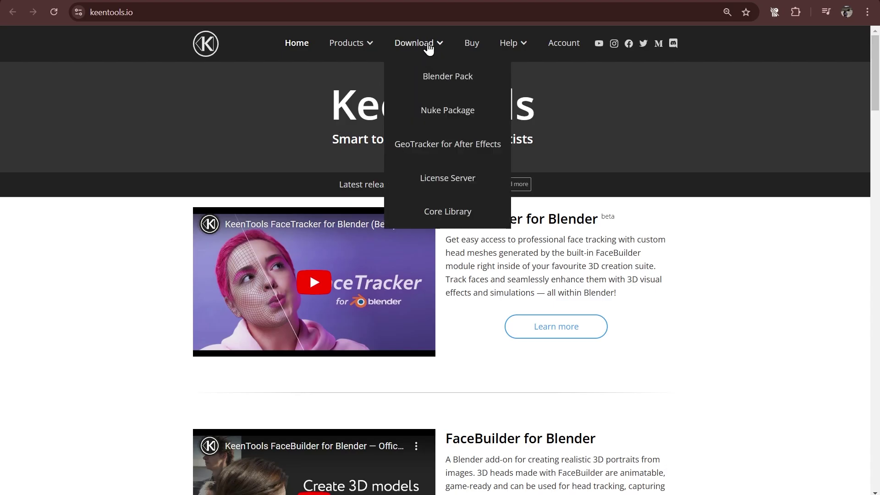
pyautogui.click(435, 78)
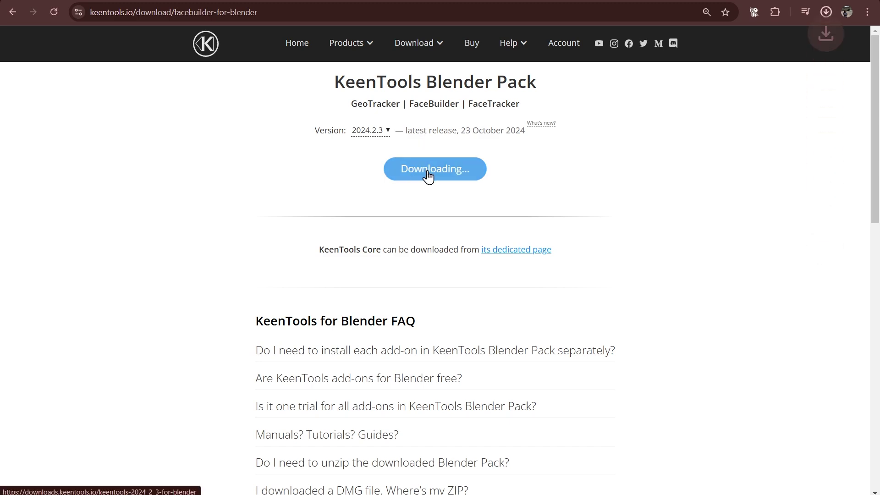
# Open the FaceTracker for Blender product page and find the installation tutorials.
pyautogui.moveTo(358, 57)
pyautogui.click(362, 84)
pyautogui.scroll(-10, 393, 315)
pyautogui.scroll(-15, 394, 319)
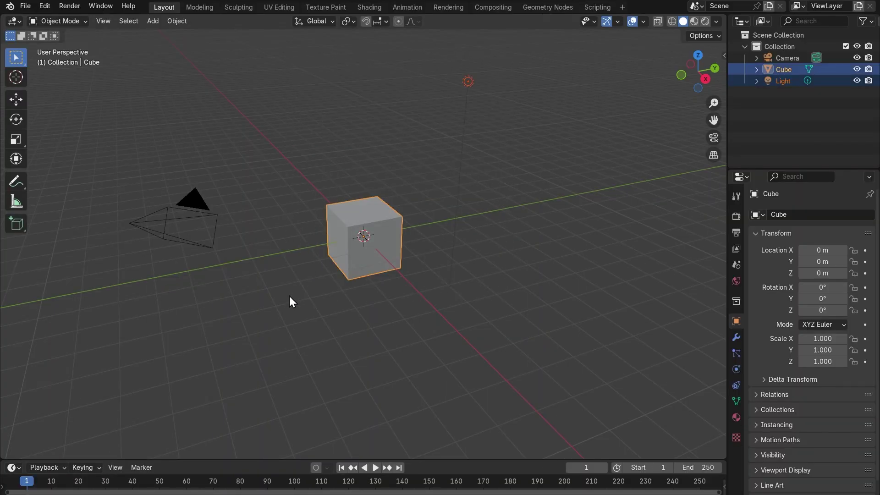
# Switch to Blender, delete the unneeded default object and create a new FaceTracker.
pyautogui.press('x')
pyautogui.click(290, 298)
pyautogui.press('n')
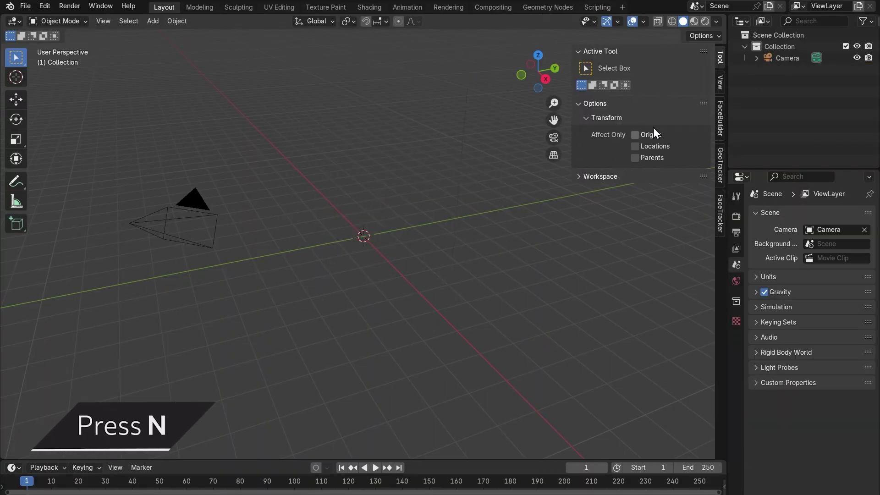
pyautogui.click(719, 211)
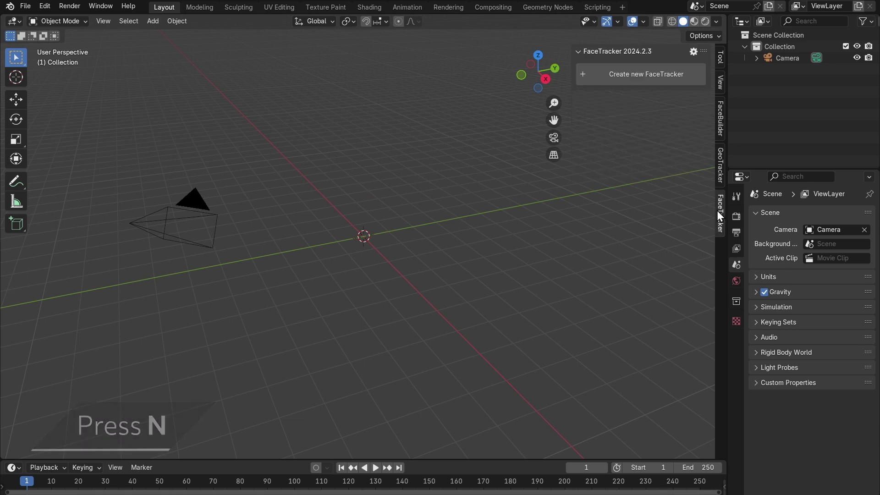
pyautogui.click(640, 77)
# Load Retarget_30Ffps.mp4 as the tracker's clip and run its analysis.
pyautogui.click(698, 122)
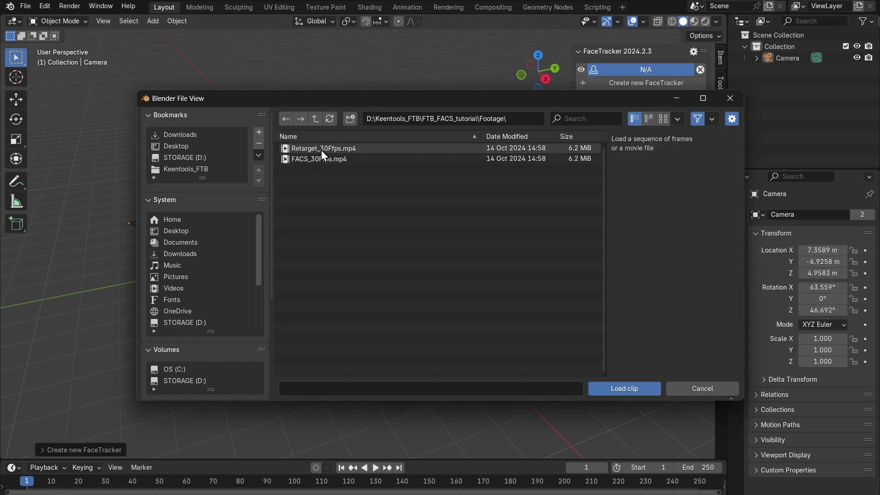
pyautogui.click(324, 148)
pyautogui.click(611, 389)
pyautogui.click(622, 197)
pyautogui.click(601, 218)
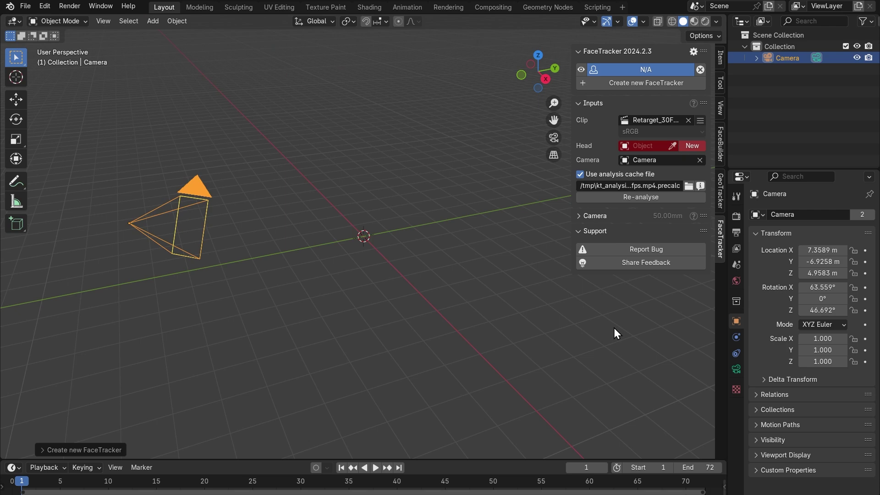
# Create a new head from a snapshot of video frame 70 and exclude NeckLower from its model parts.
pyautogui.click(691, 145)
pyautogui.press('space')
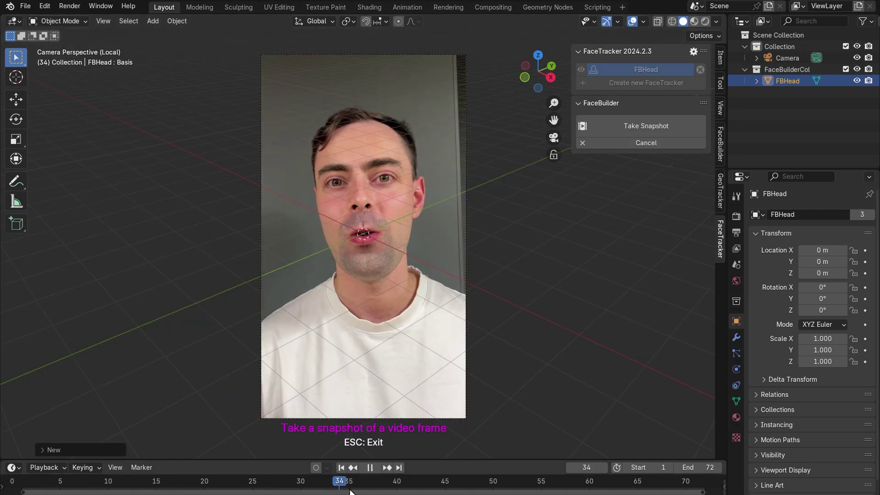
pyautogui.press('space')
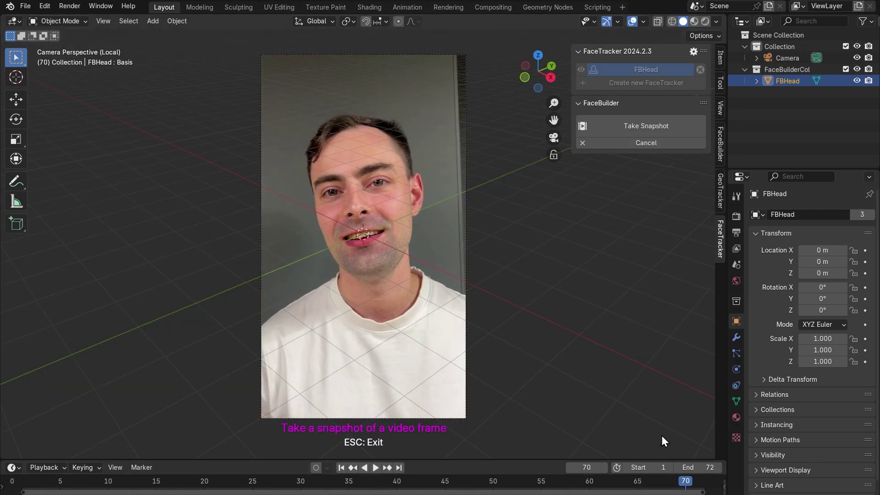
pyautogui.click(651, 129)
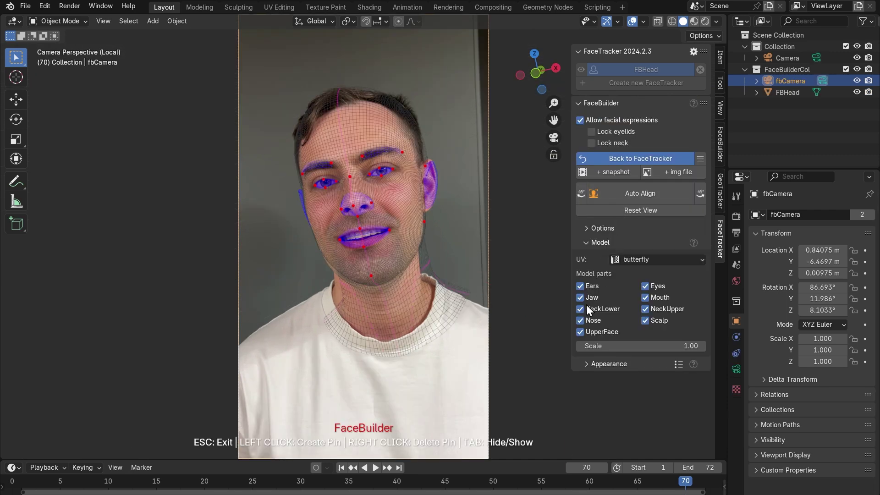
pyautogui.click(581, 309)
pyautogui.click(586, 243)
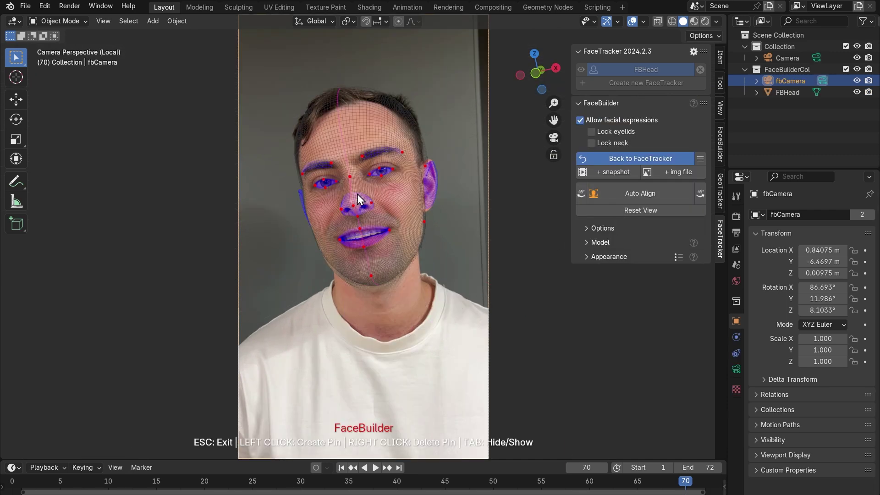
# Fit the head mesh to the frame 70 snapshot by adjusting pins on the nose, jaw, mouth, eyes and ear.
pyautogui.scroll(3, 356, 194)
pyautogui.keyDown('shift'); pyautogui.moveTo(356, 194); pyautogui.dragTo(360, 267, button='middle'); pyautogui.keyUp('shift')
pyautogui.moveTo(473, 187); pyautogui.dragTo(472, 185)
pyautogui.moveTo(472, 284); pyautogui.dragTo(477, 258)
pyautogui.rightClick(379, 377)
pyautogui.scroll(5, 365, 327)
pyautogui.moveTo(354, 229); pyautogui.dragTo(353, 234)
pyautogui.moveTo(432, 267); pyautogui.dragTo(434, 274)
pyautogui.moveTo(224, 293); pyautogui.dragTo(211, 289)
pyautogui.scroll(-5, 351, 338)
pyautogui.click(478, 242)
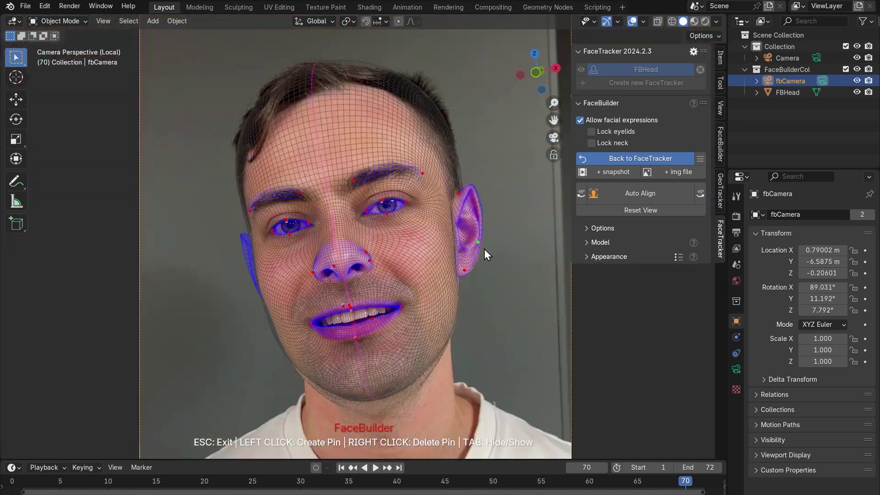
# Add a snapshot of video frame 24 and auto-align the head mesh to it.
pyautogui.click(609, 174)
pyautogui.moveTo(689, 486); pyautogui.dragTo(243, 486)
pyautogui.click(644, 128)
pyautogui.click(619, 207)
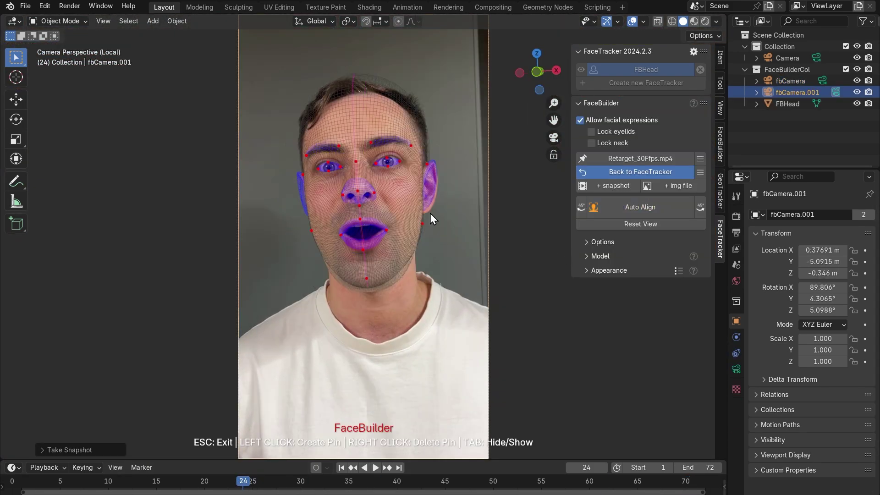
# Refine the head mesh's fit to the snapshot face by moving and adding pins around the ear, brow, mouth and eyes.
pyautogui.scroll(3, 431, 200)
pyautogui.moveTo(476, 181); pyautogui.dragTo(479, 187)
pyautogui.moveTo(489, 105); pyautogui.dragTo(484, 111)
pyautogui.moveTo(369, 310); pyautogui.dragTo(372, 316)
pyautogui.scroll(3, 371, 317)
pyautogui.moveTo(351, 182); pyautogui.dragTo(354, 192)
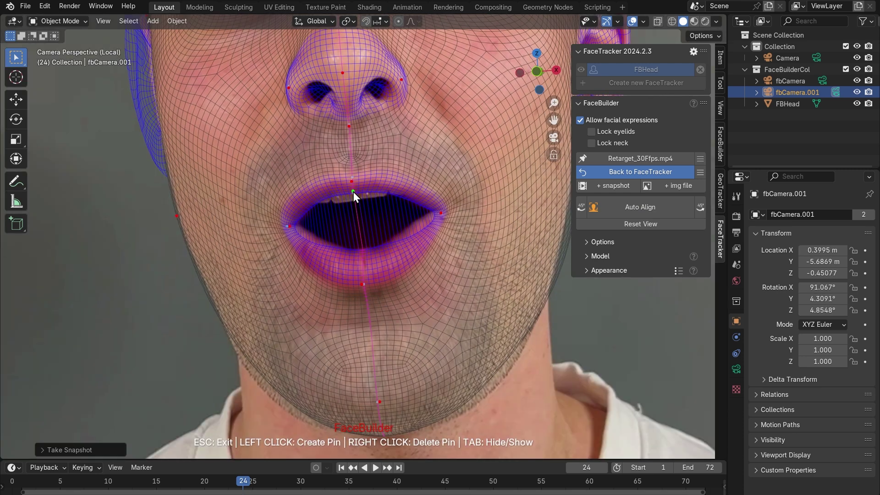
pyautogui.click(429, 250)
pyautogui.click(320, 238)
pyautogui.click(413, 223)
pyautogui.click(315, 272)
pyautogui.click(360, 248)
pyautogui.moveTo(413, 223); pyautogui.dragTo(405, 220)
pyautogui.click(394, 190)
pyautogui.click(323, 180)
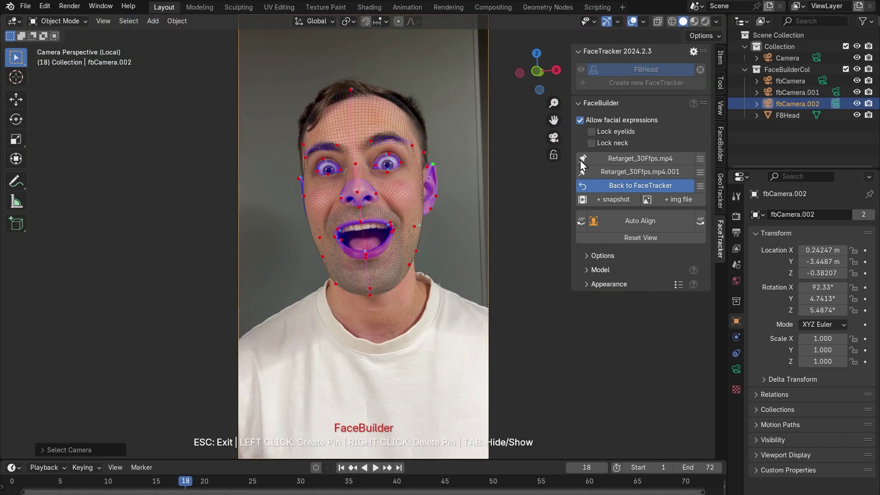
# Return to FaceTracker, enter Pinmode and set the tracking mode to Camera.
pyautogui.click(628, 185)
pyautogui.moveTo(350, 257); pyautogui.dragTo(459, 244, button='middle')
pyautogui.click(634, 269)
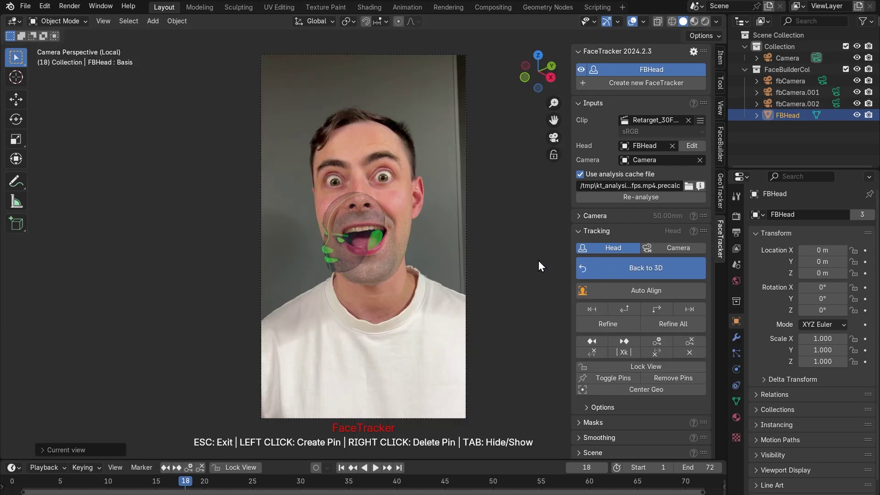
pyautogui.click(670, 244)
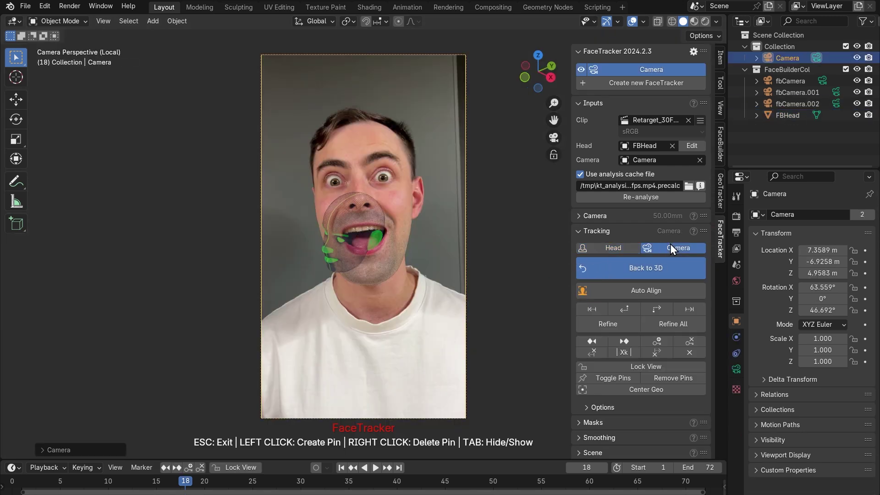
# Set the camera's focal length to 26 mm and auto-align the head at frame 18.
pyautogui.click(579, 216)
pyautogui.click(654, 249)
pyautogui.press('Return')
pyautogui.click(576, 212)
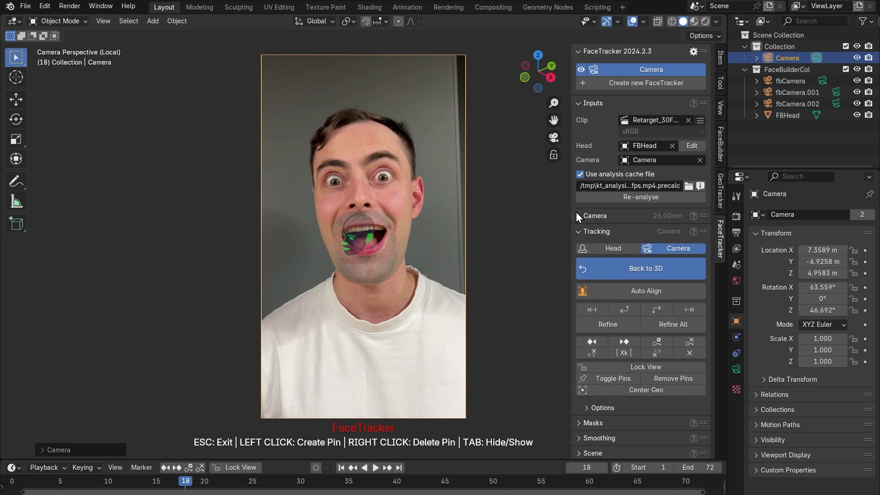
pyautogui.click(654, 294)
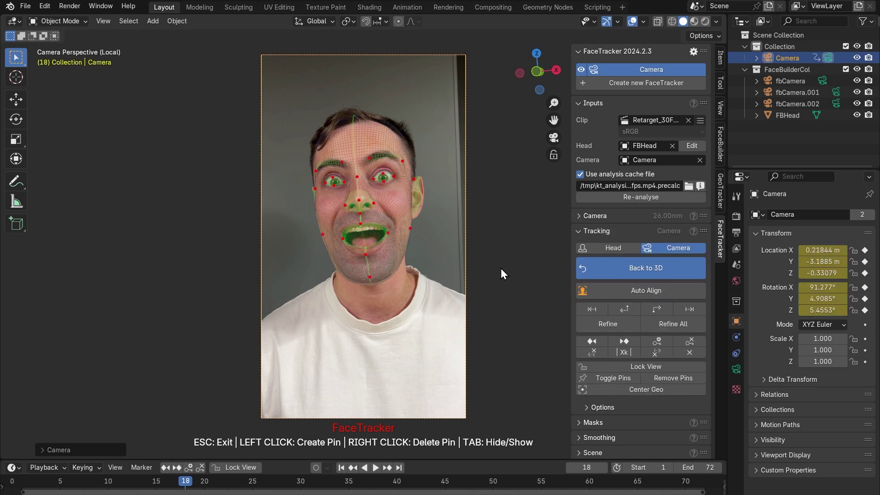
# Refine the mesh pins on the ear, brows, nose, mouth and jaw at frame 18 and track to the clip's end.
pyautogui.scroll(5, 377, 220)
pyautogui.moveTo(496, 174); pyautogui.dragTo(505, 176)
pyautogui.moveTo(489, 94); pyautogui.dragTo(488, 92)
pyautogui.moveTo(262, 232); pyautogui.dragTo(254, 234)
pyautogui.moveTo(287, 90); pyautogui.dragTo(283, 83)
pyautogui.moveTo(412, 79); pyautogui.dragTo(412, 71)
pyautogui.moveTo(371, 278); pyautogui.dragTo(372, 283)
pyautogui.moveTo(356, 205); pyautogui.dragTo(356, 204)
pyautogui.moveTo(424, 227); pyautogui.dragTo(416, 218)
pyautogui.moveTo(312, 242); pyautogui.dragTo(307, 239)
pyautogui.moveTo(423, 229); pyautogui.dragTo(422, 224)
pyautogui.scroll(-3, 478, 221)
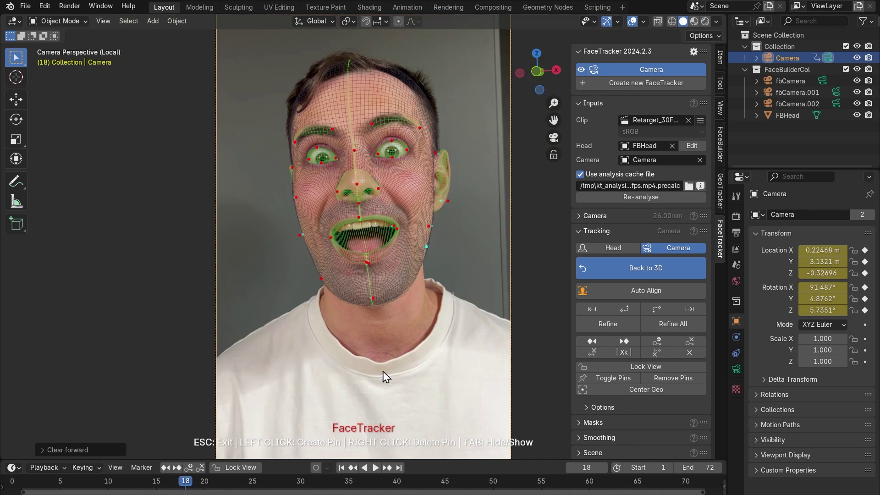
pyautogui.click(690, 309)
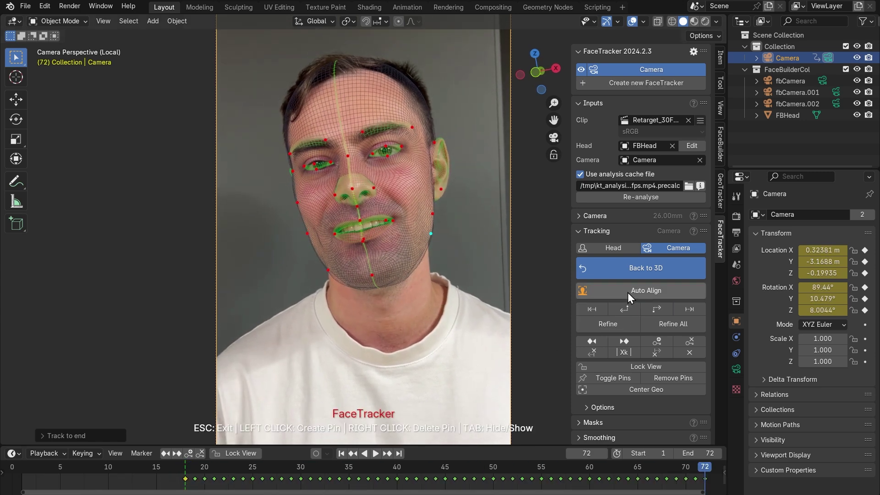
# Correct the ear, jaw, mouth, nose, eye and brow pins at frame 72 and refine the tracking.
pyautogui.scroll(3, 436, 237)
pyautogui.moveTo(508, 120); pyautogui.dragTo(512, 142)
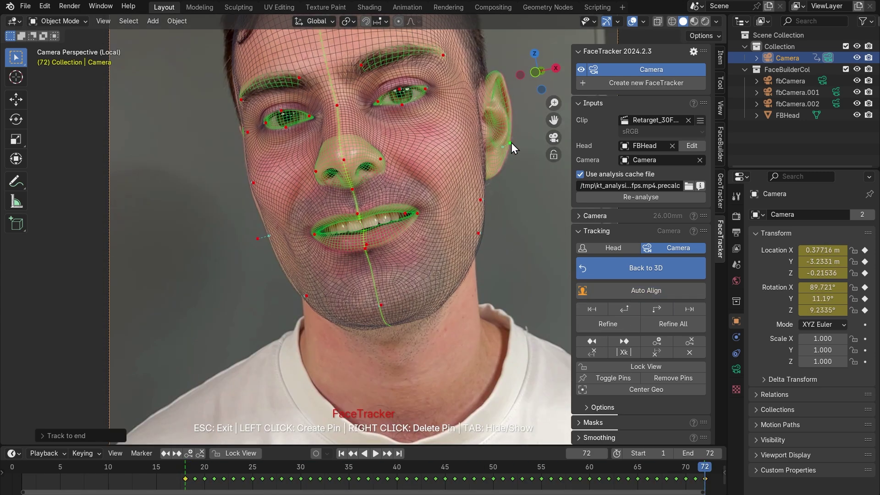
pyautogui.moveTo(479, 233); pyautogui.dragTo(475, 235)
pyautogui.moveTo(254, 183); pyautogui.dragTo(249, 183)
pyautogui.moveTo(307, 296); pyautogui.dragTo(302, 296)
pyautogui.rightClick(365, 249)
pyautogui.moveTo(367, 245); pyautogui.dragTo(362, 234)
pyautogui.moveTo(344, 160); pyautogui.dragTo(344, 153)
pyautogui.moveTo(400, 89); pyautogui.dragTo(428, 95)
pyautogui.moveTo(443, 55); pyautogui.dragTo(443, 57)
pyautogui.moveTo(493, 77); pyautogui.dragTo(498, 76)
pyautogui.moveTo(248, 132); pyautogui.dragTo(244, 131)
pyautogui.moveTo(241, 100); pyautogui.dragTo(239, 99)
pyautogui.click(608, 323)
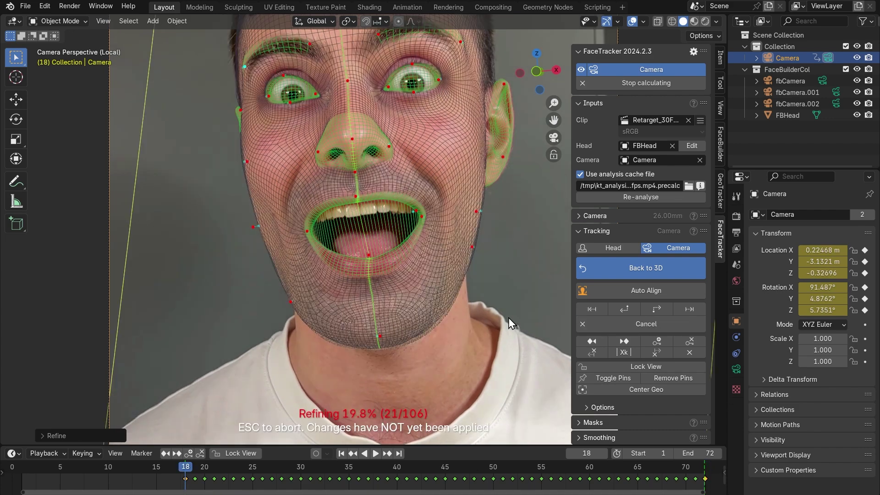
# Track backwards from frame 18 to the clip's start and play back the tracked head in the 3D view.
pyautogui.moveTo(202, 468); pyautogui.dragTo(185, 473)
pyautogui.scroll(-3, 514, 311)
pyautogui.click(592, 309)
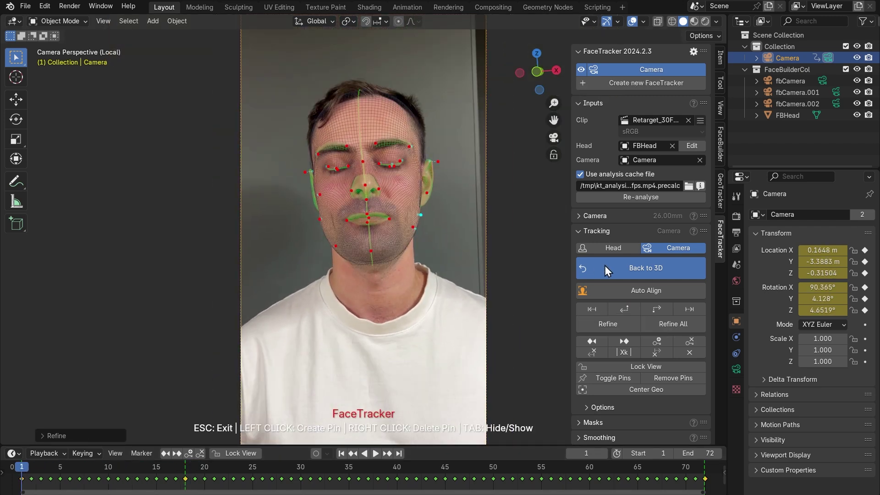
pyautogui.click(604, 268)
pyautogui.press('space')
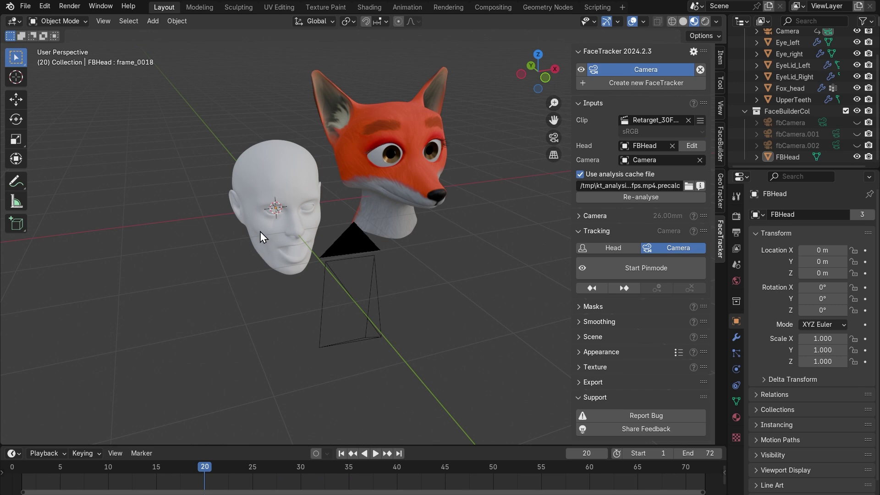
# Select the tracked human head, scrub to frame 56 and inspect its export options, including the Empty source choices.
pyautogui.click(275, 184)
pyautogui.moveTo(206, 470); pyautogui.dragTo(552, 481)
pyautogui.click(581, 383)
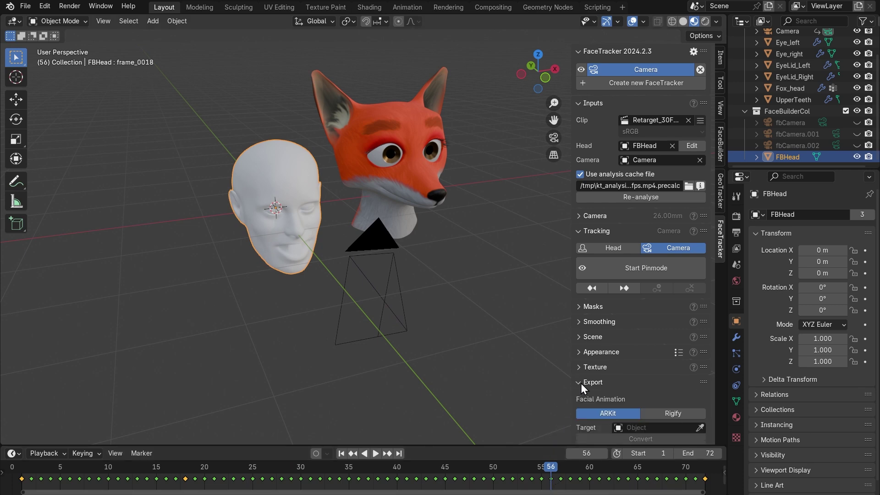
pyautogui.scroll(-7, 626, 383)
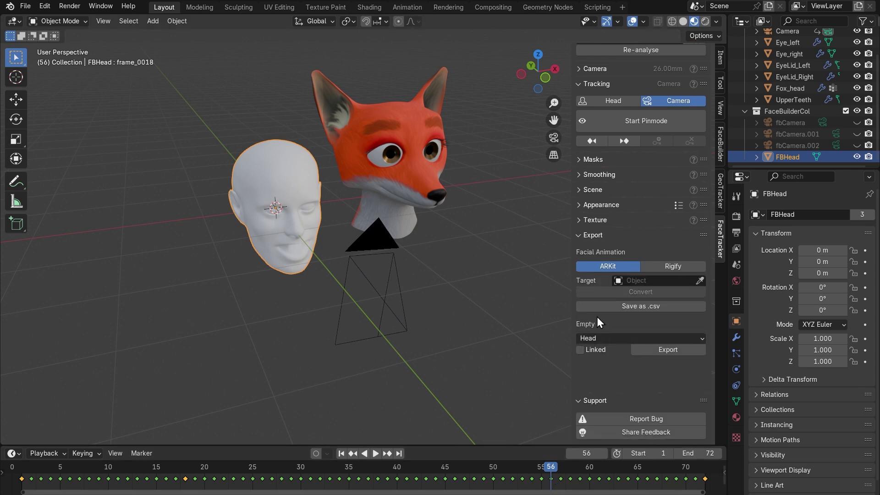
pyautogui.click(658, 338)
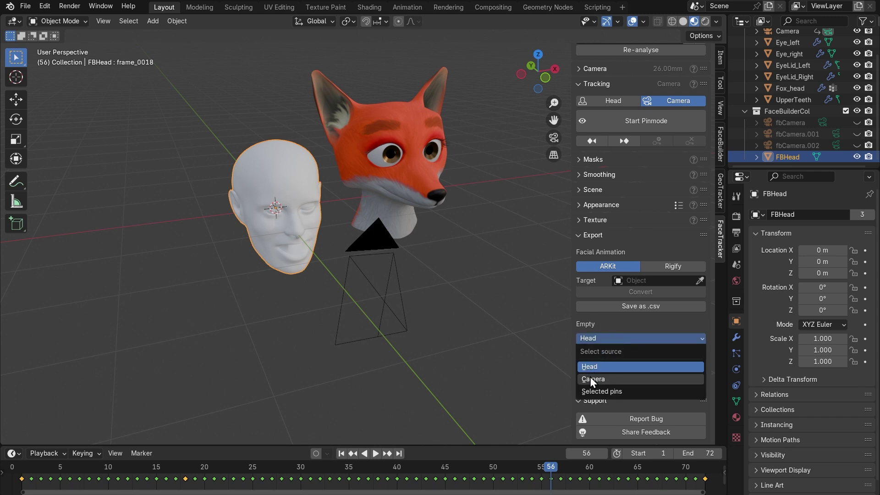
pyautogui.click(590, 338)
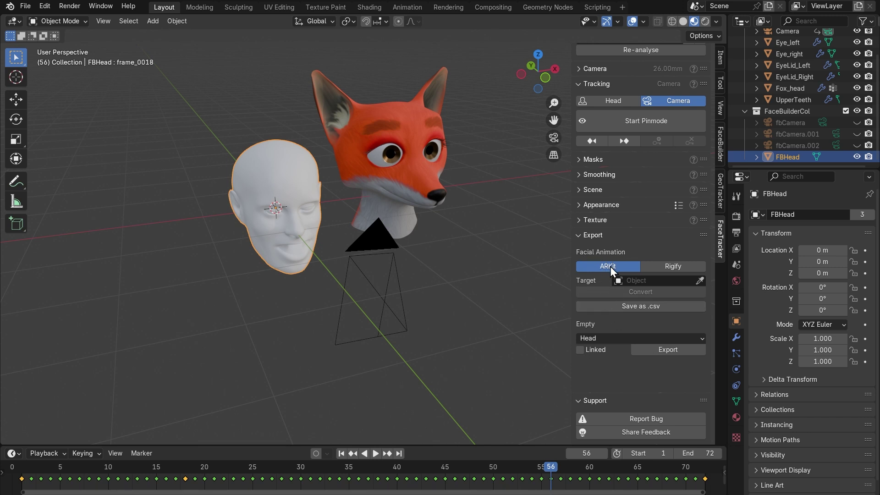
# Transfer the head's facial animation to the Fox_head target using the ARKit conversion.
pyautogui.click(648, 280)
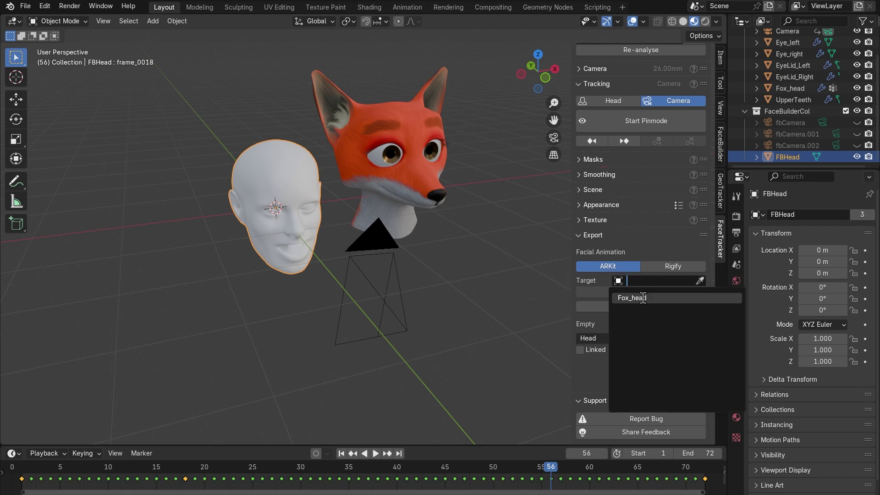
pyautogui.click(642, 298)
pyautogui.click(640, 293)
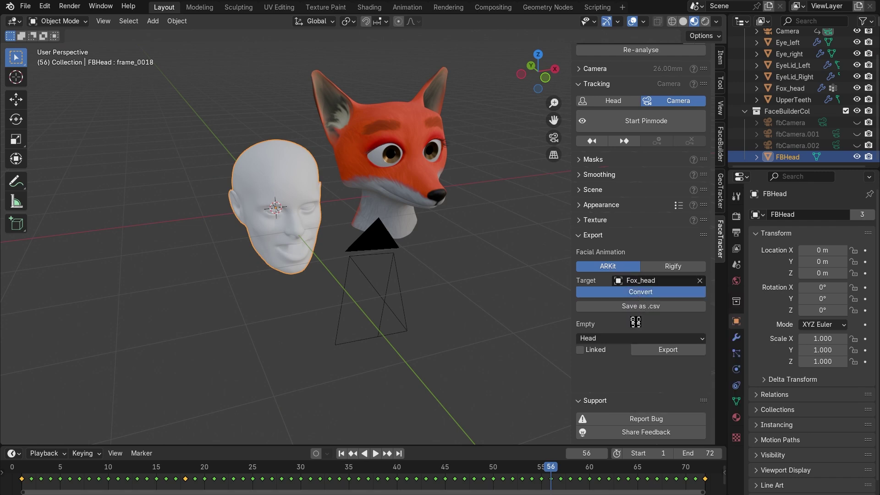
# Scrub and play back the animation, viewing the fox and human heads from the other side.
pyautogui.moveTo(551, 467); pyautogui.dragTo(51, 482)
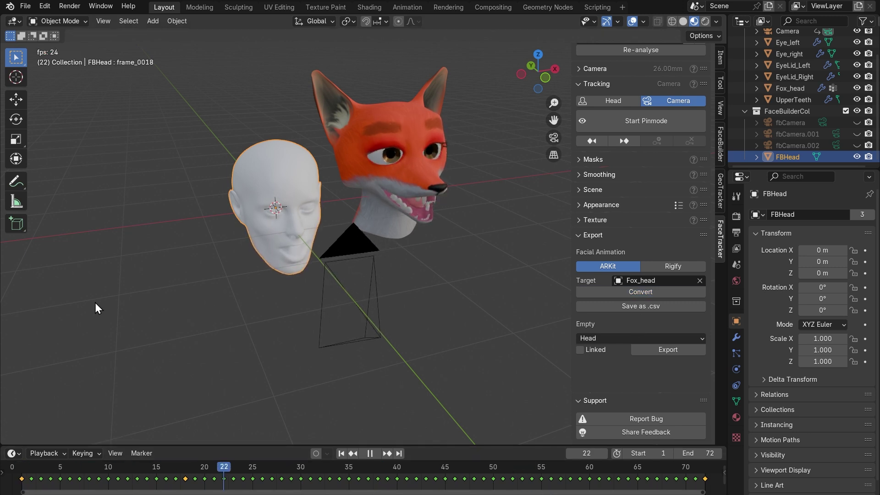
pyautogui.moveTo(257, 267); pyautogui.dragTo(177, 260, button='middle')
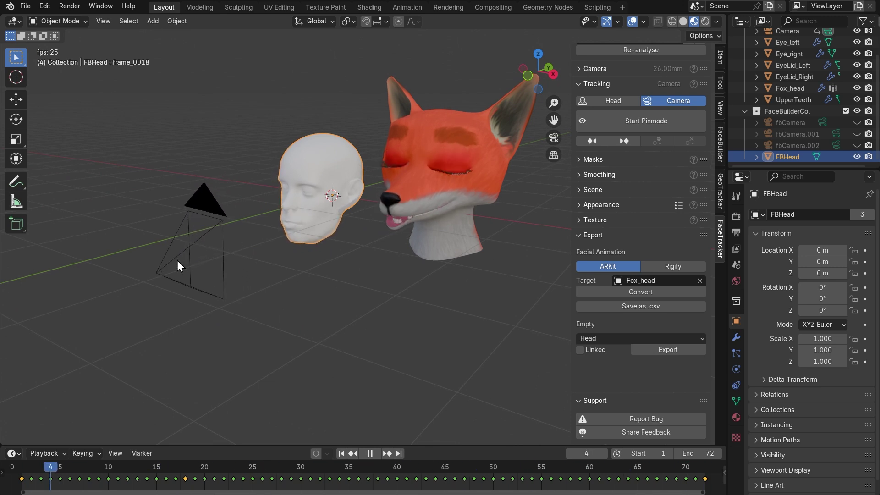
pyautogui.press('space')
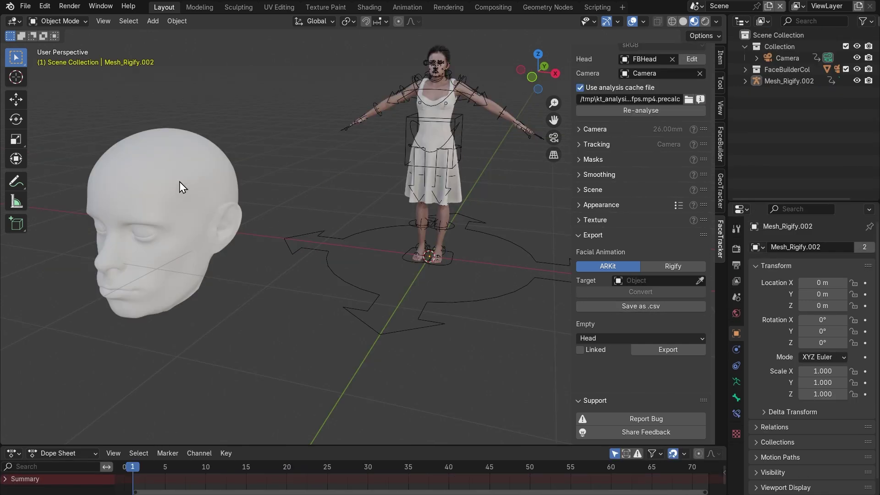
# Select the tracked head in the character scene and convert its facial animation to the Mesh_Rigify.002 target in Rigify format.
pyautogui.click(180, 181)
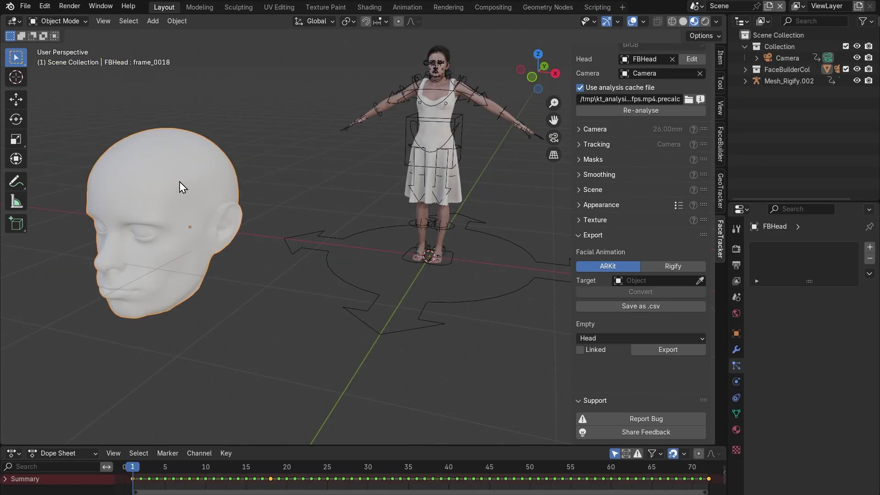
pyautogui.click(673, 266)
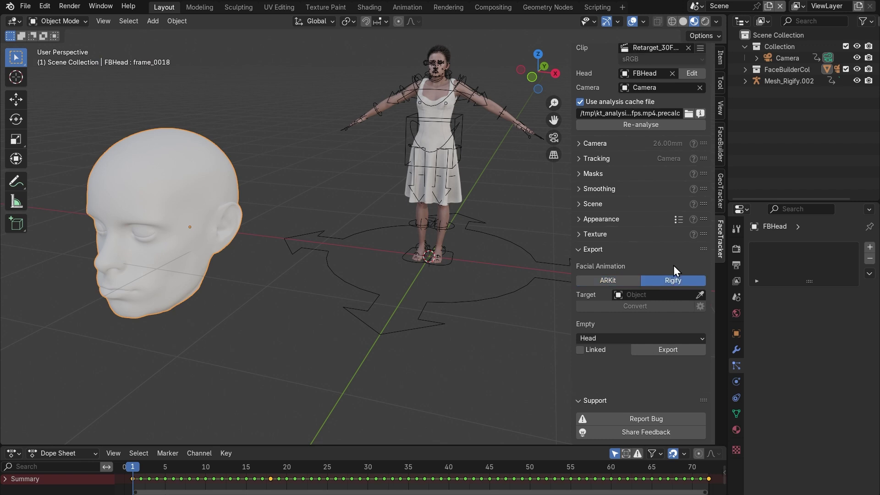
pyautogui.click(653, 293)
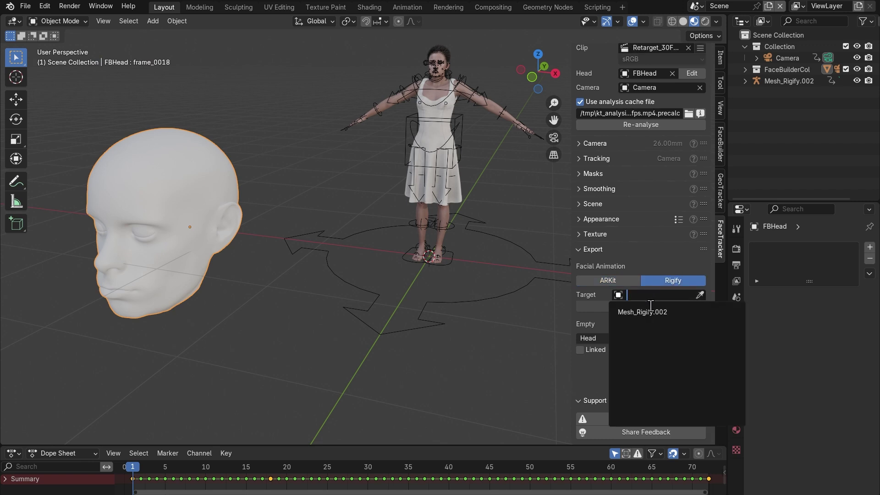
pyautogui.click(651, 311)
pyautogui.click(633, 307)
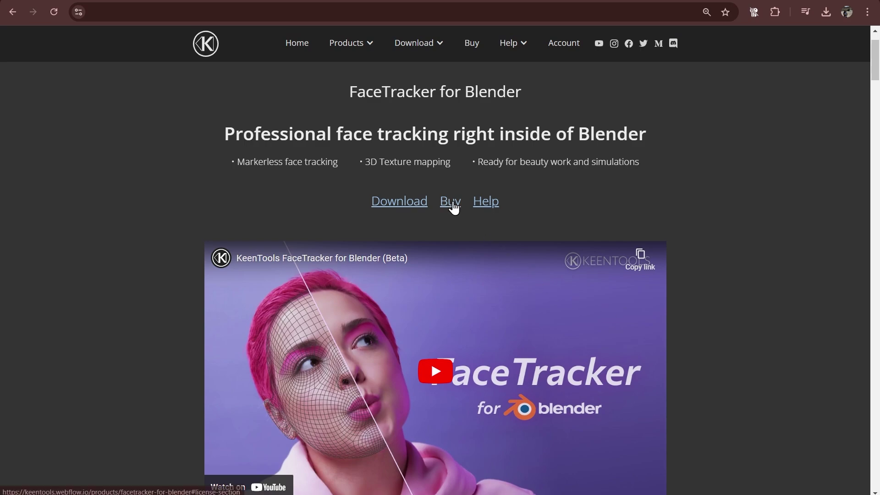
# Switch to the browser and look through the product list on the KeenTools website.
pyautogui.click(453, 204)
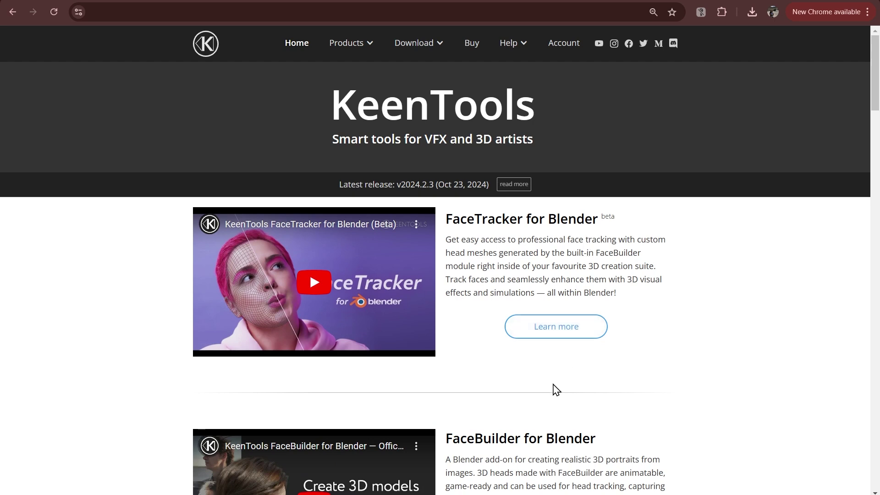
pyautogui.scroll(-4, 552, 390)
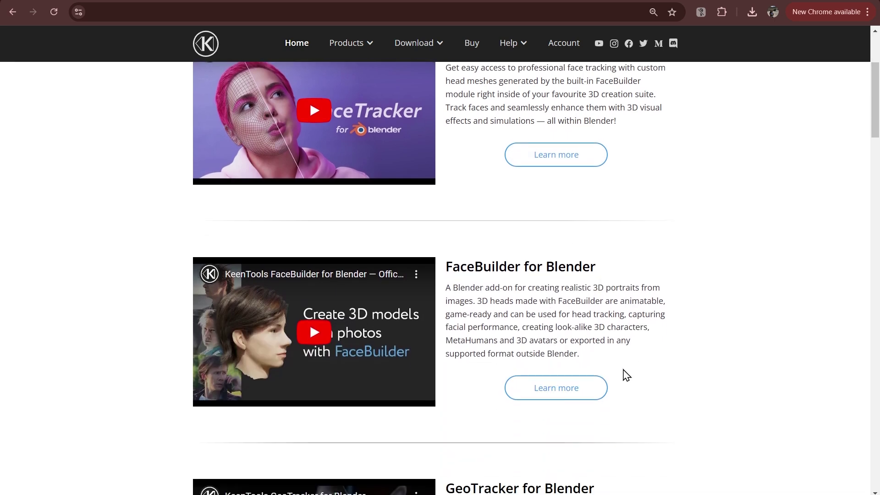
pyautogui.scroll(-4, 640, 373)
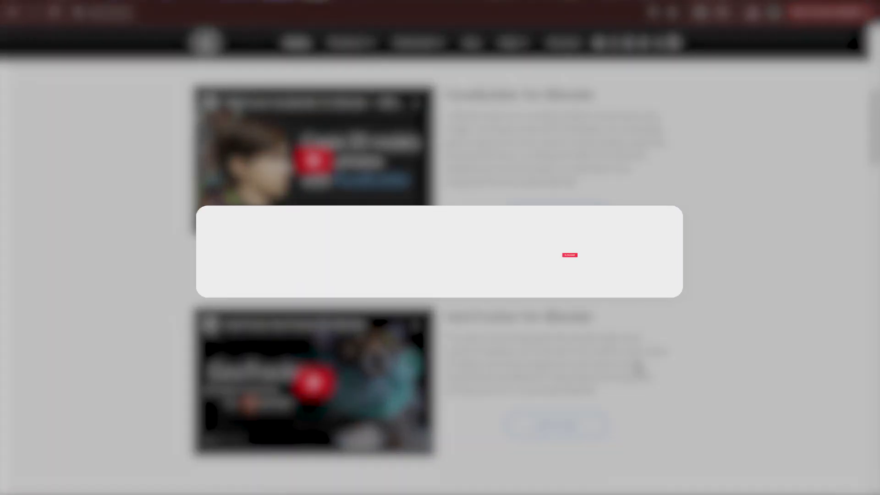
pyautogui.scroll(-2, 640, 371)
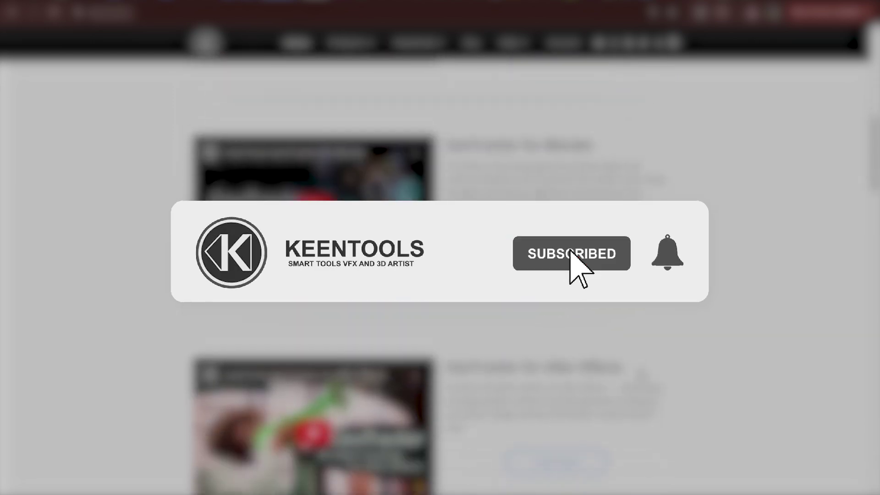
pyautogui.scroll(-1, 640, 371)
pyautogui.scroll(-1, 641, 373)
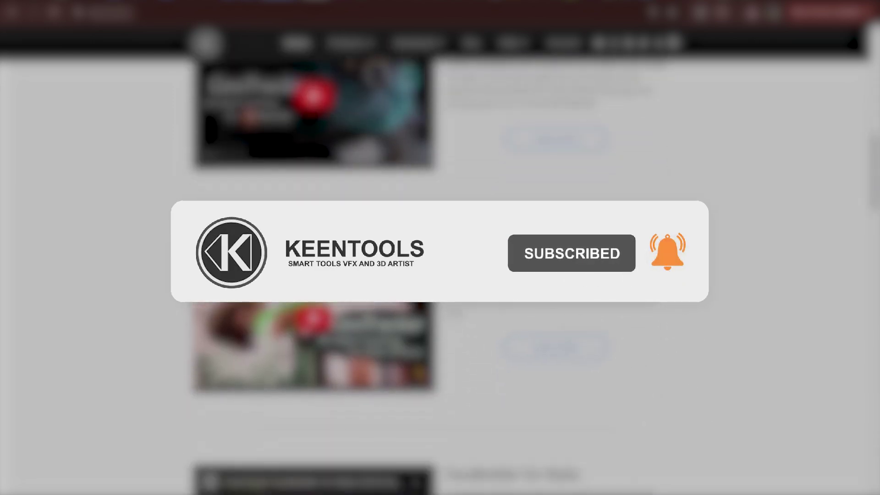